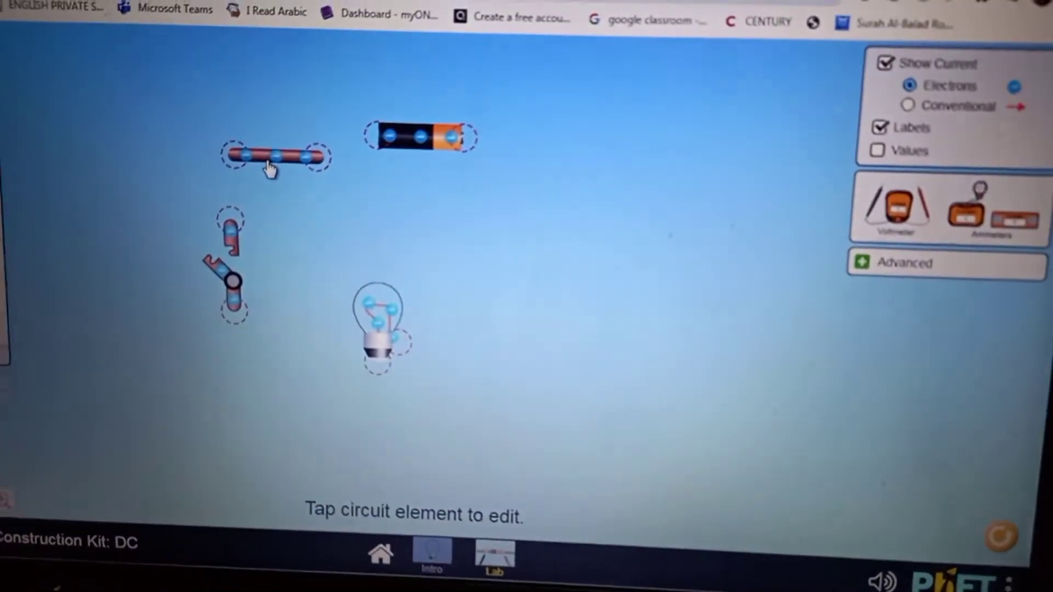
Run a wire from the battery's left end down the left side toward the switch.
left_click_drag(277, 171, 288, 172)
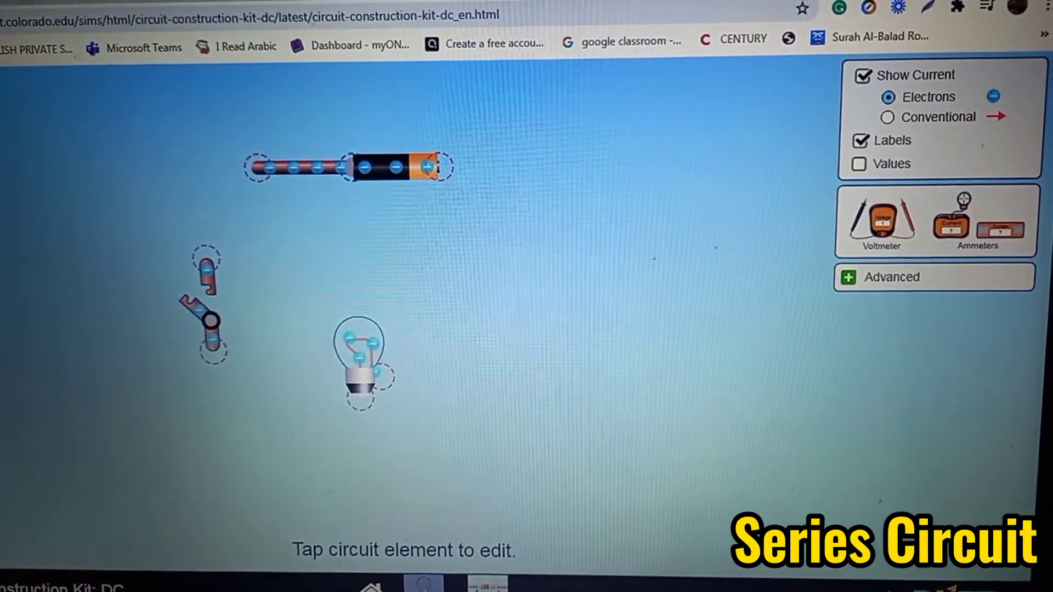
mouse_move(4, 165)
left_mouse_down()
mouse_move(392, 218)
mouse_move(549, 222)
left_mouse_up()
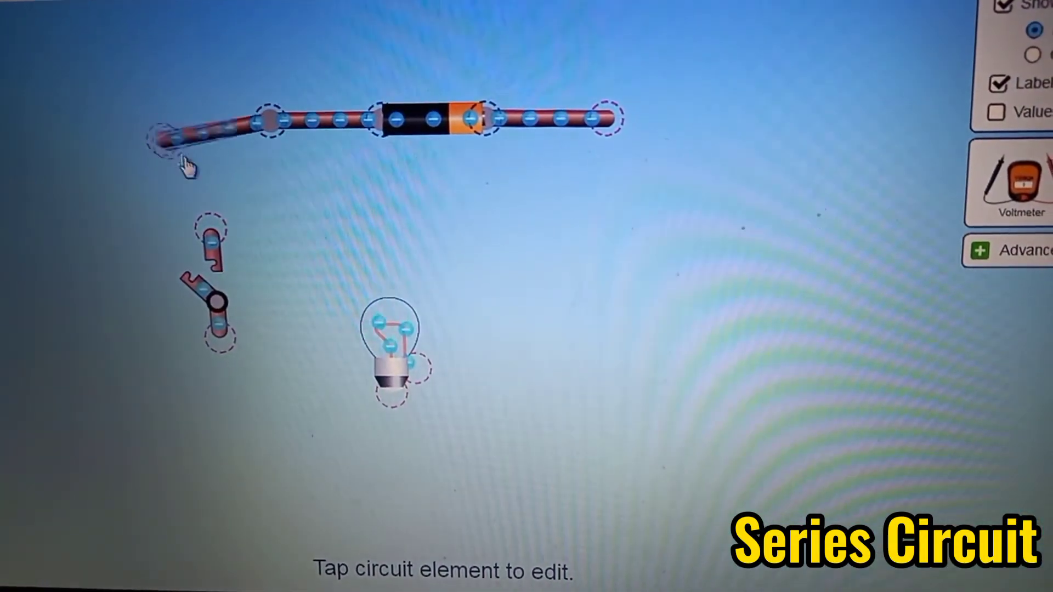
left_click_drag(188, 164, 207, 179)
left_click_drag(285, 231, 295, 237)
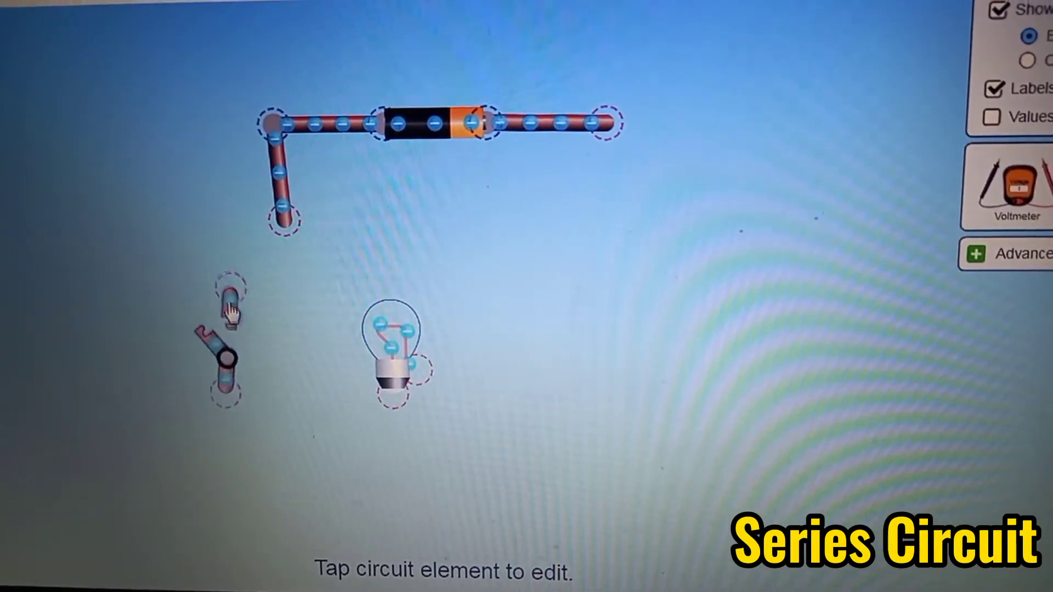
Attach the switch below the left wire and connect a new wire to its lower terminal.
left_click_drag(231, 311, 280, 234)
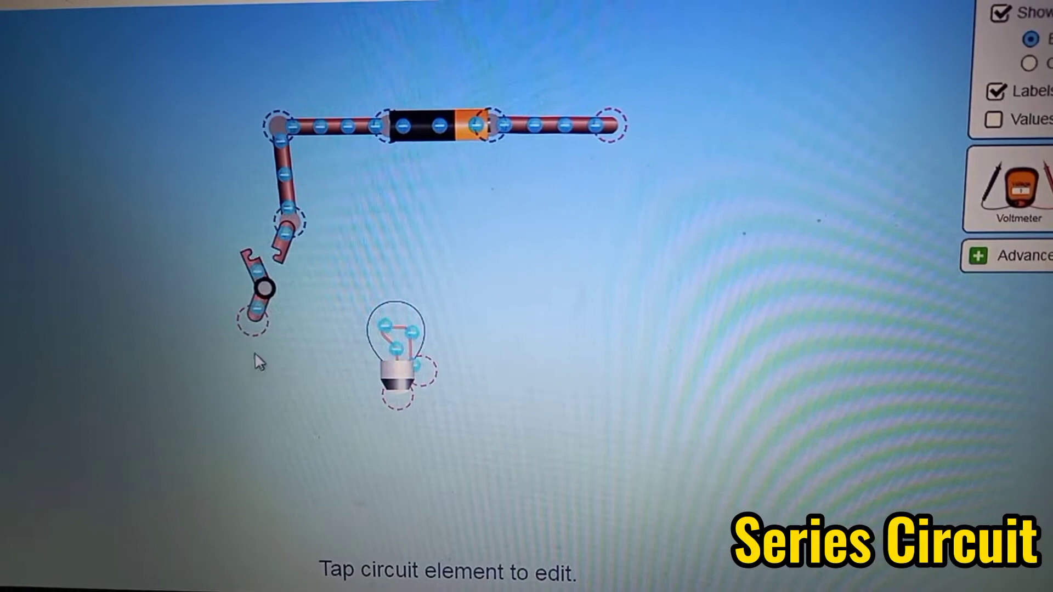
left_click_drag(254, 317, 304, 365)
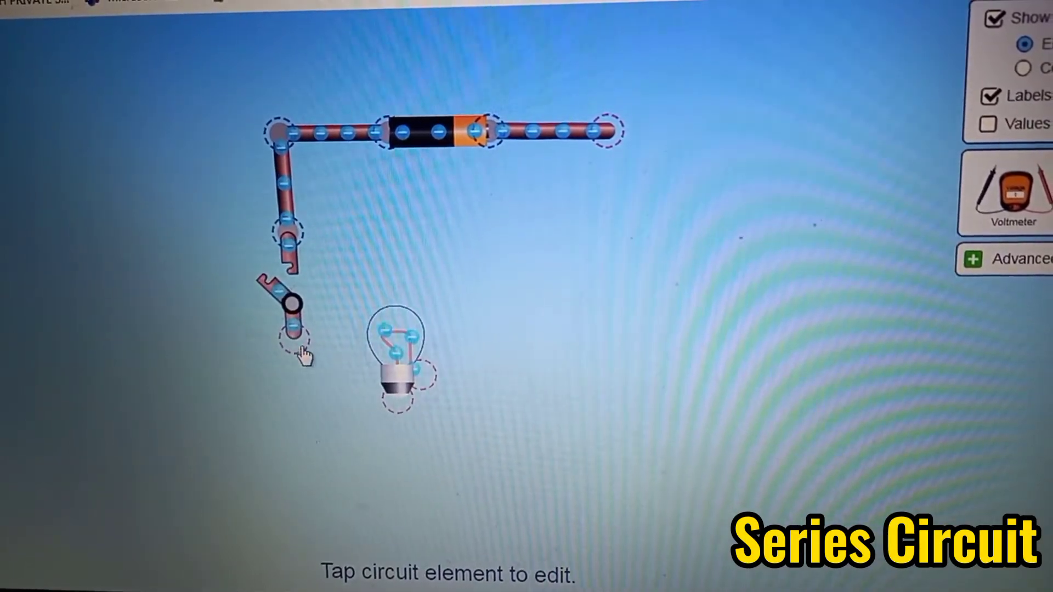
left_click_drag(4, 198, 263, 371)
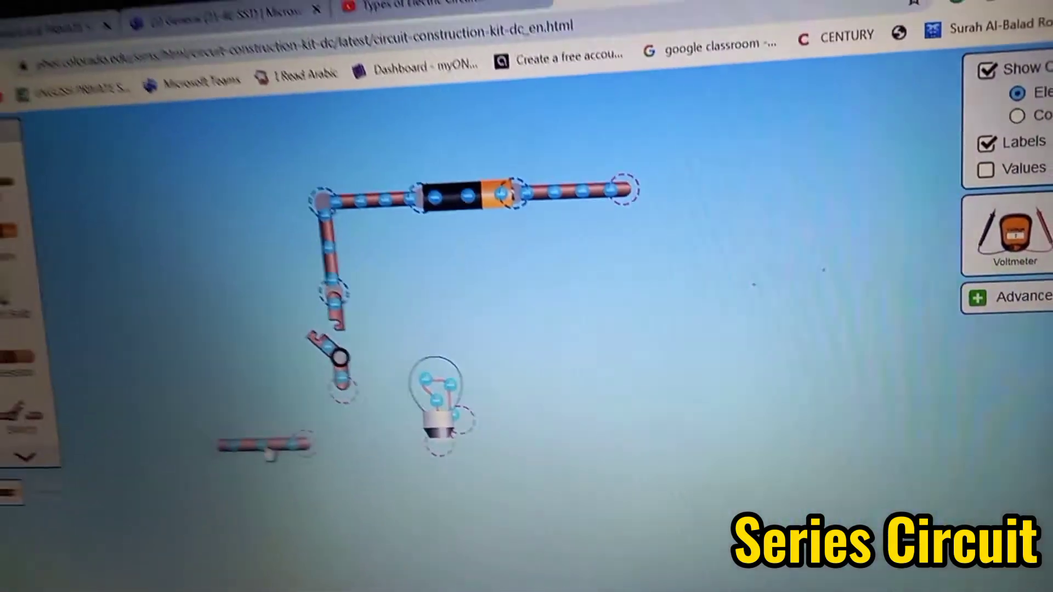
left_click_drag(386, 401, 395, 375)
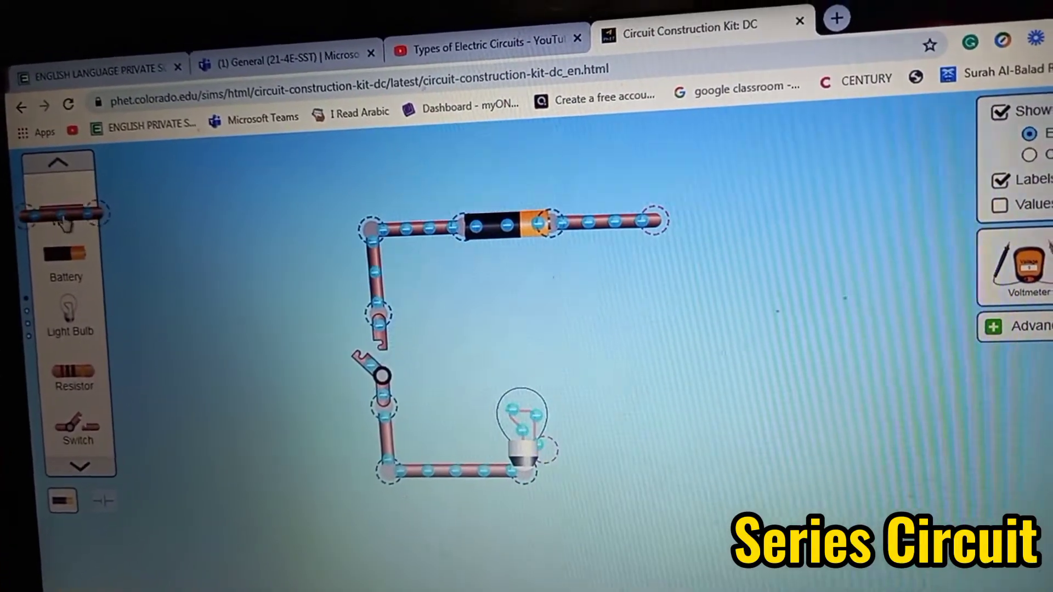
Wire the bulb's side terminal up the right side to the battery, closing the series loop.
mouse_move(74, 206)
left_mouse_down()
mouse_move(658, 568)
mouse_move(568, 461)
left_mouse_up()
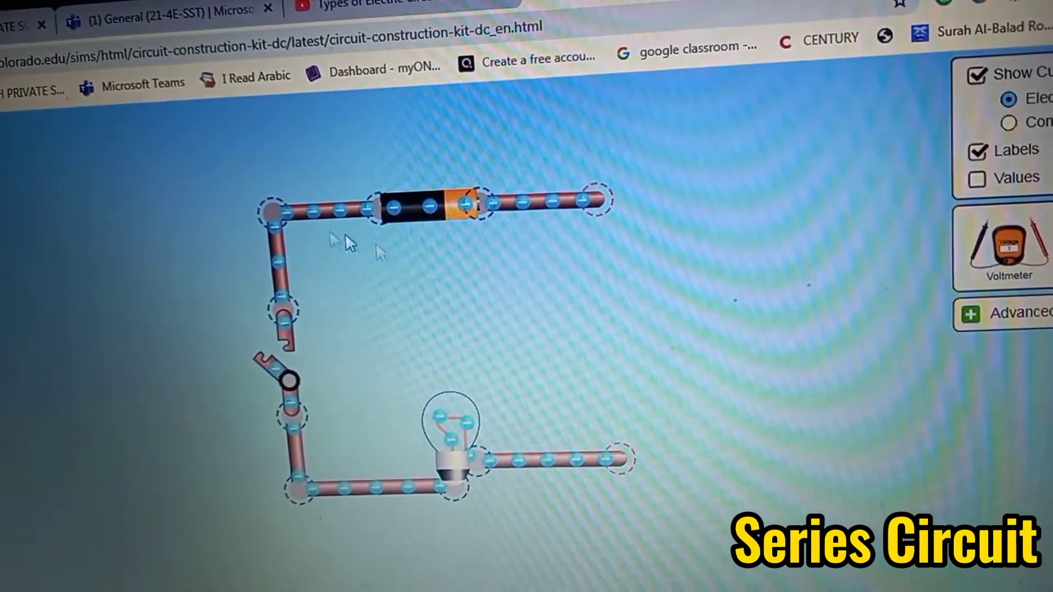
mouse_move(625, 462)
left_mouse_down()
mouse_move(681, 239)
mouse_move(714, 199)
mouse_move(650, 415)
mouse_move(625, 436)
left_mouse_up()
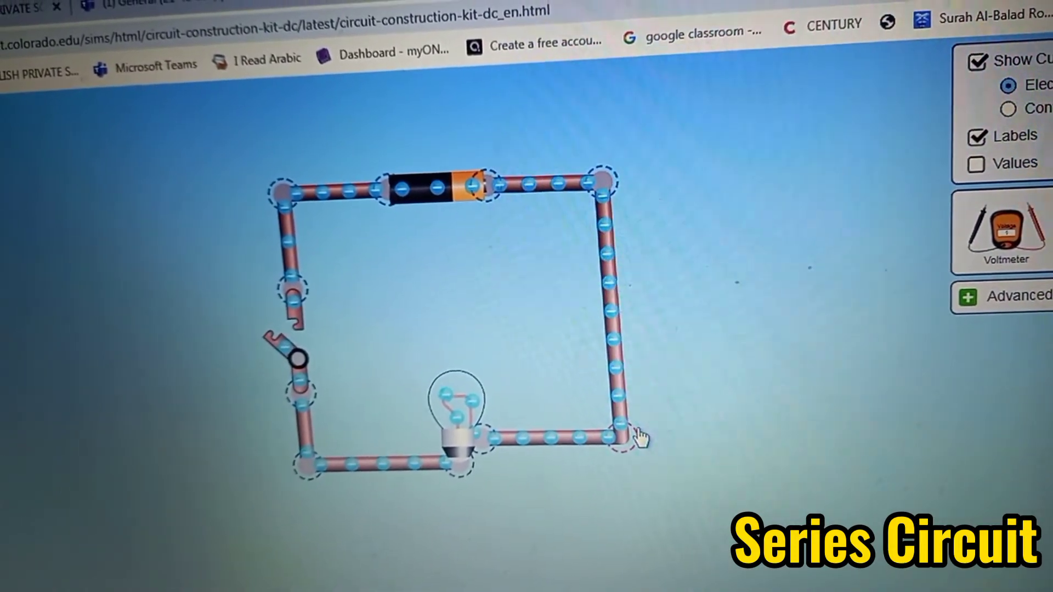
Close the switch to light the bulb.
left_click(300, 366)
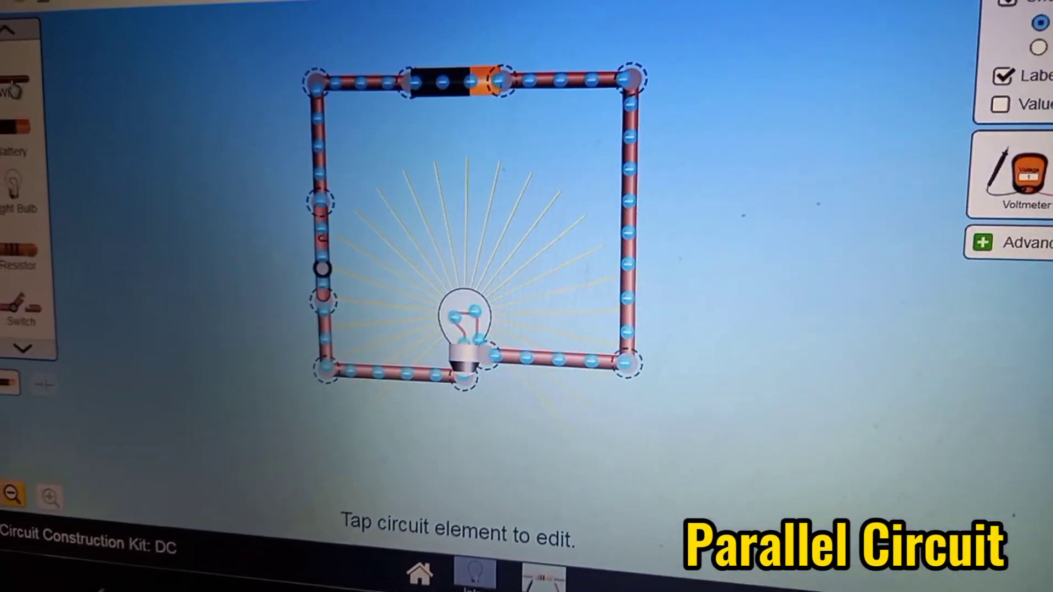
Branch a wire off the left side, add a second bulb, and wire it right.
left_click_drag(117, 183, 218, 282)
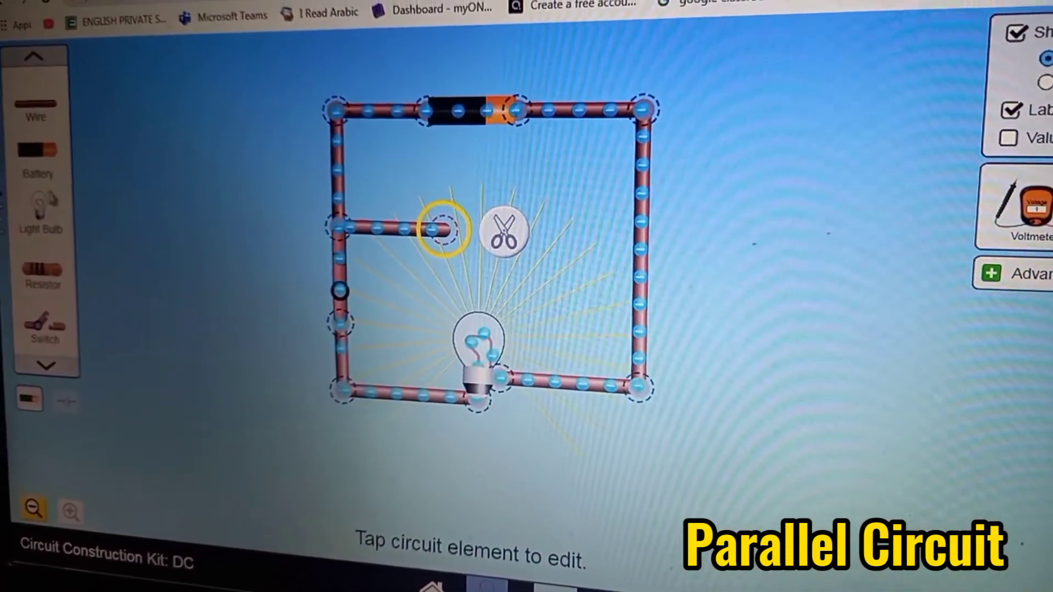
left_click(39, 206)
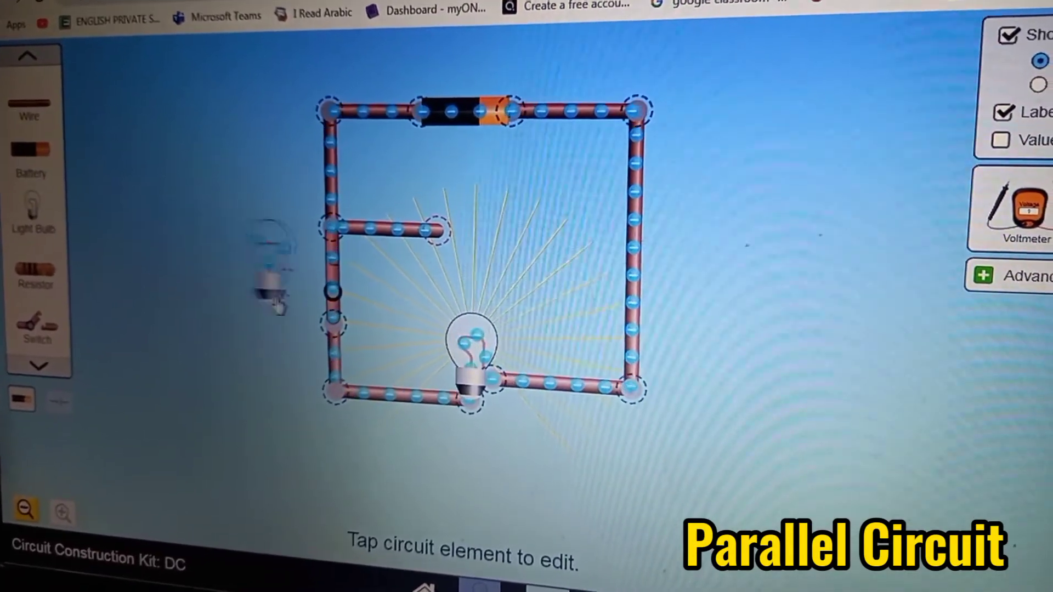
left_click_drag(400, 316, 497, 239)
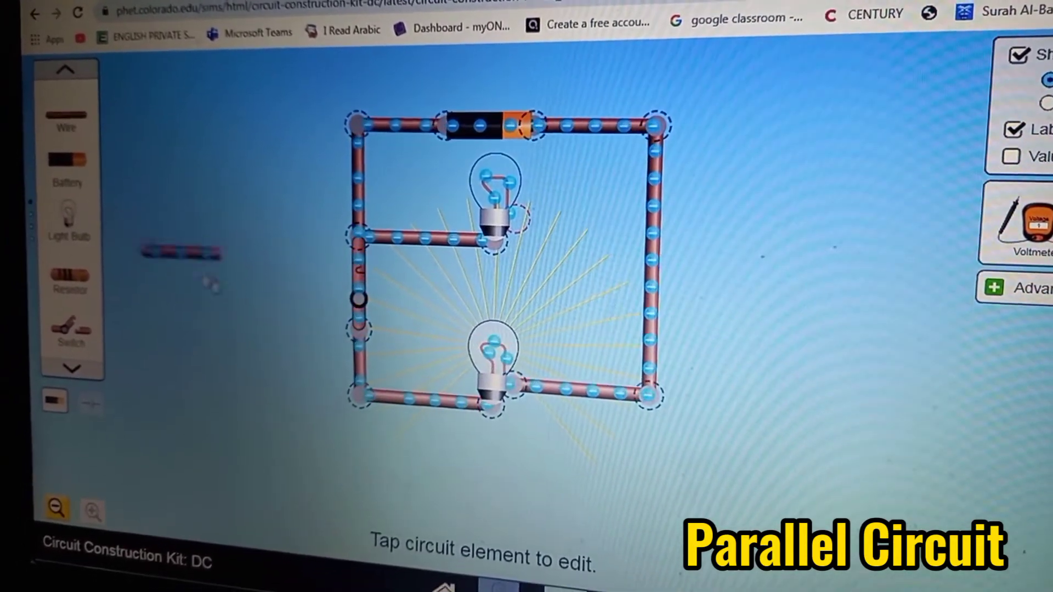
left_click_drag(466, 325, 560, 274)
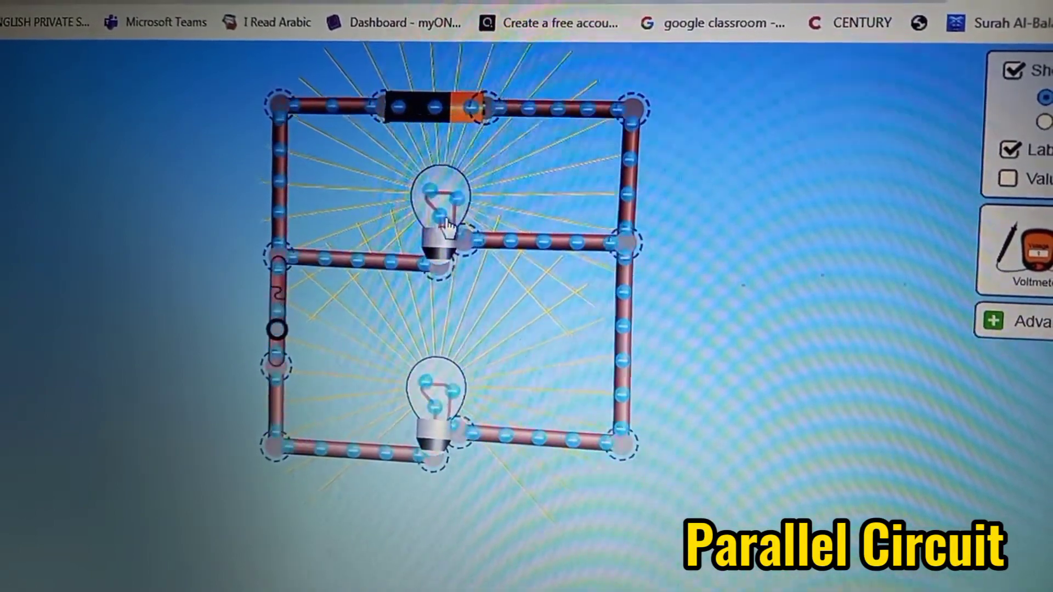
Delete the upper light bulb from the middle branch.
left_click(448, 247)
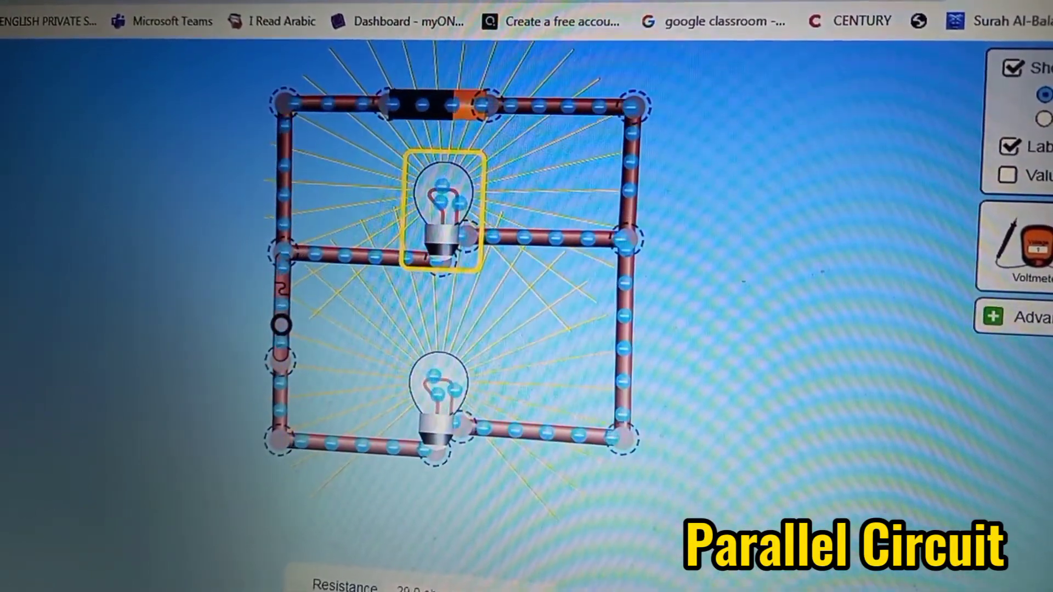
key("Delete")
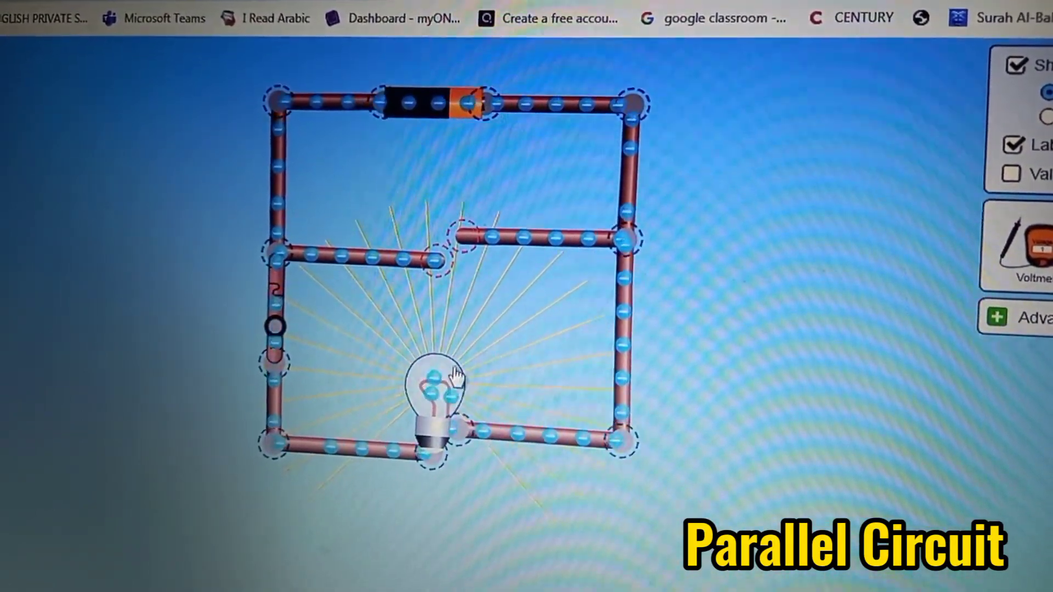